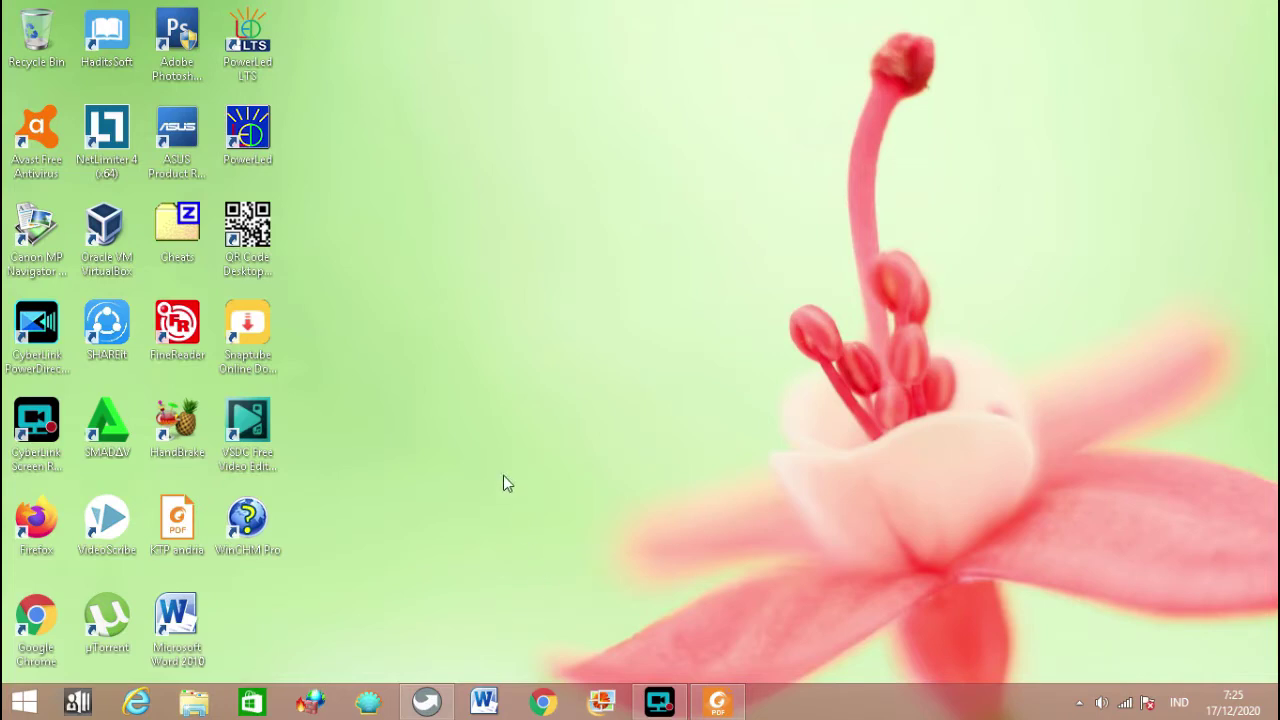
Launch Microsoft Word 2010 from the taskbar to get a blank Document1
click(484, 702)
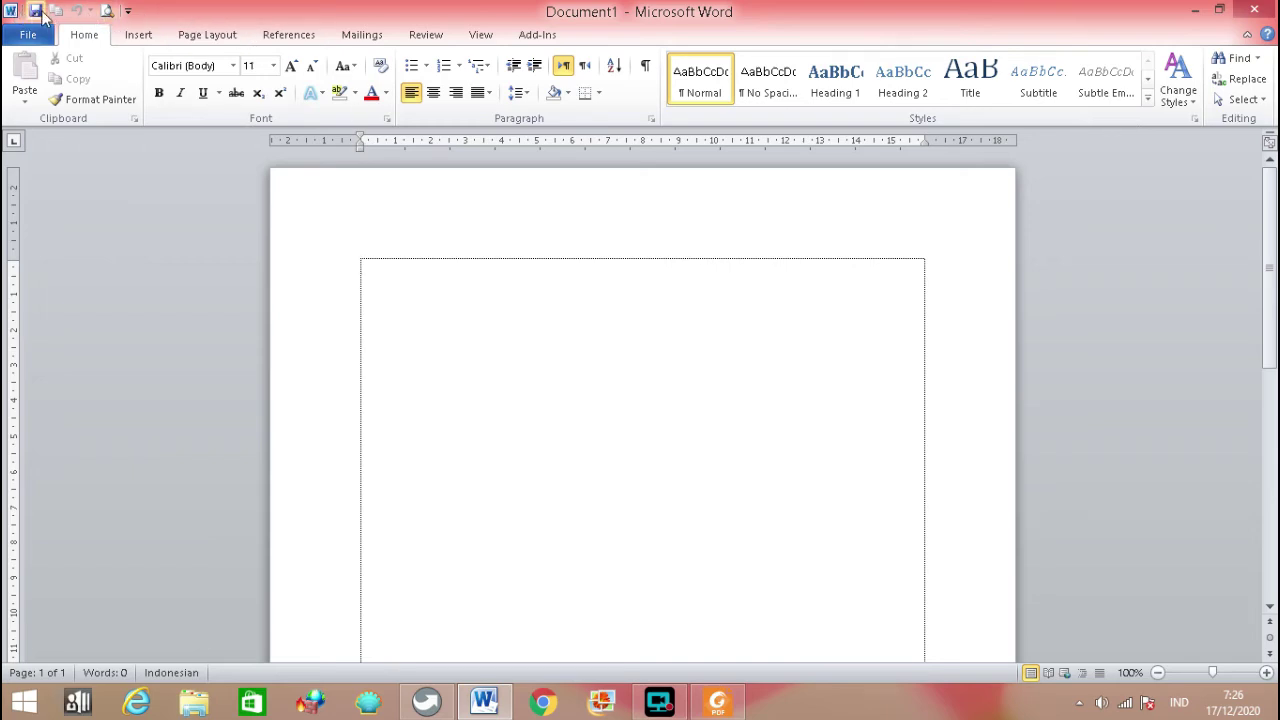
click(128, 11)
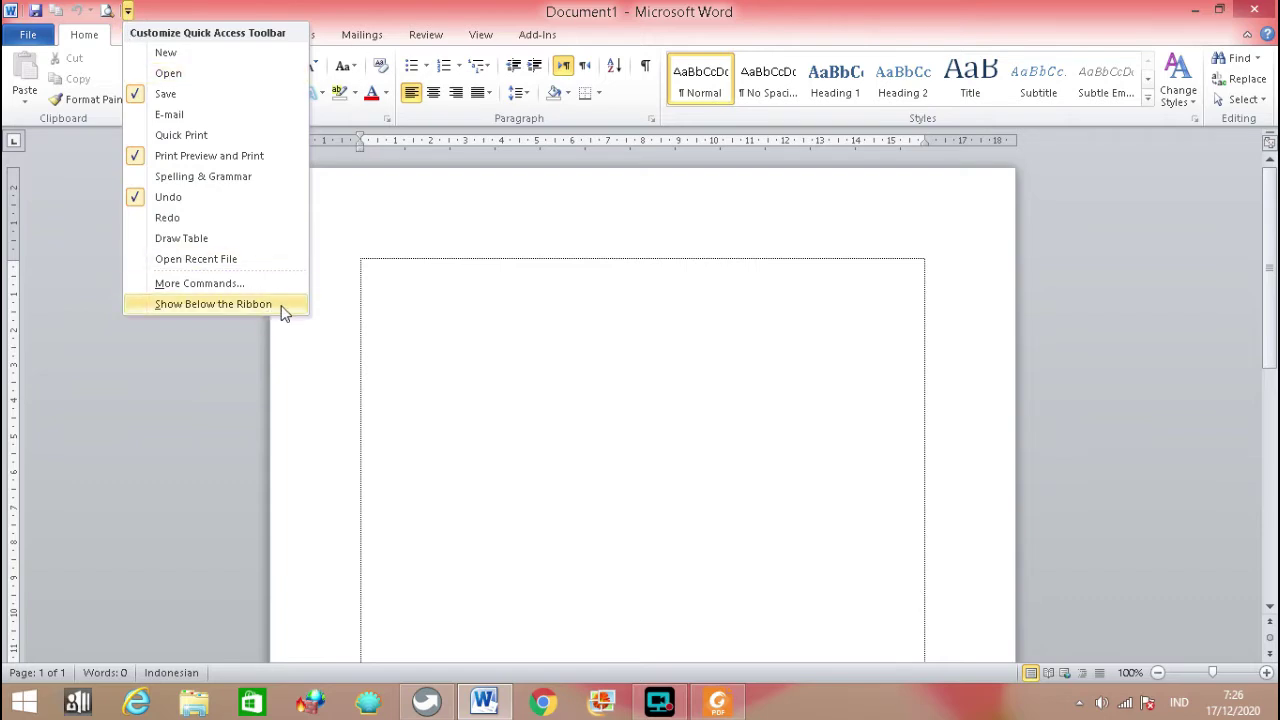
click(253, 6)
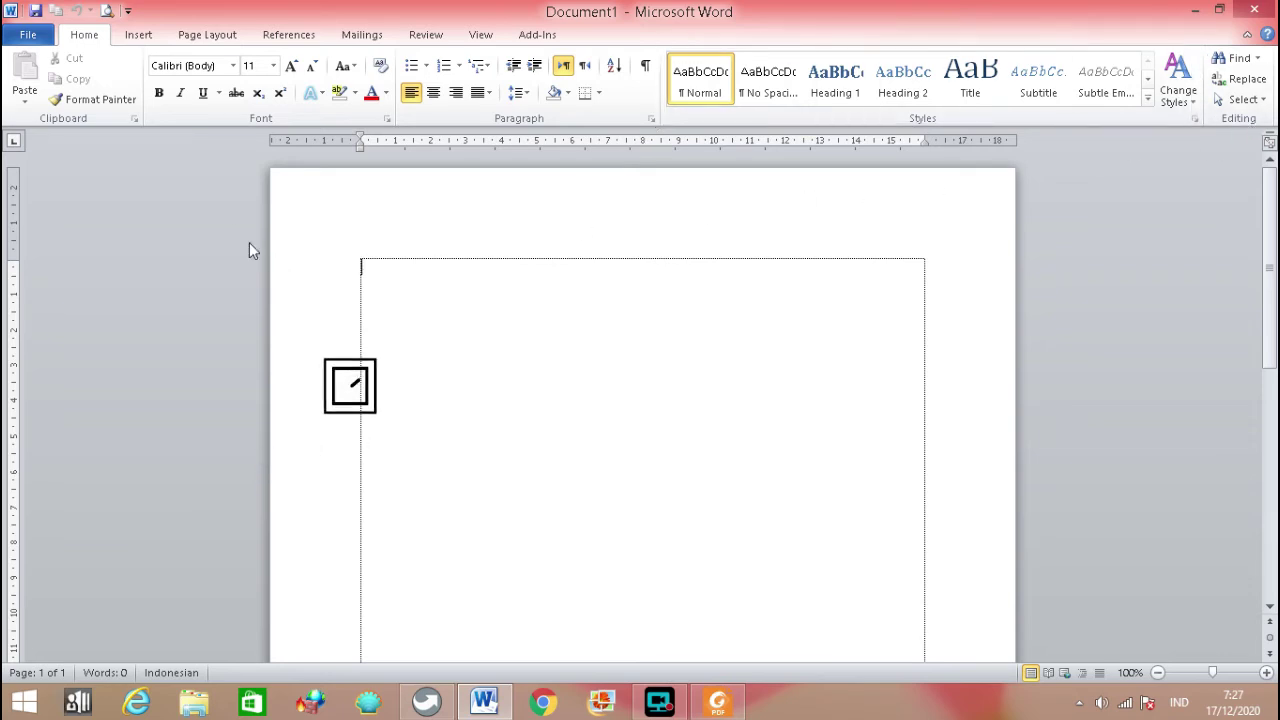
Look over the Insert and Add-Ins ribbon commands, ending back on Insert
click(138, 36)
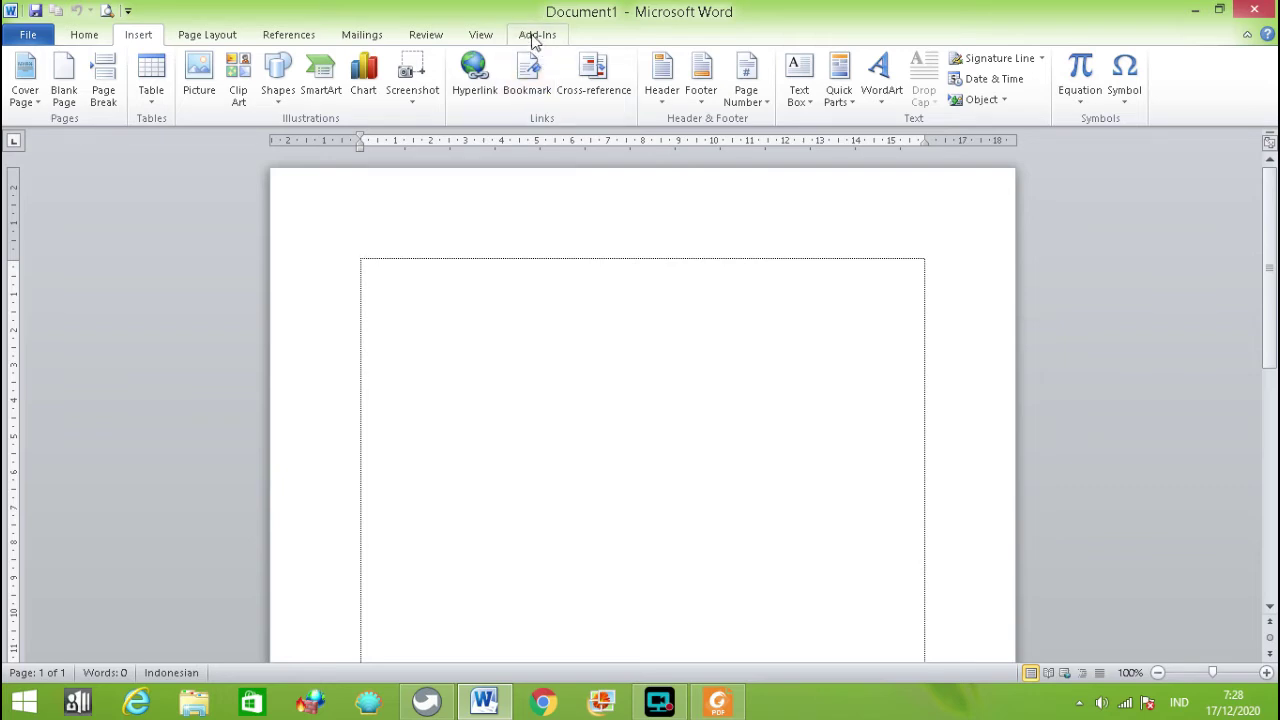
click(535, 38)
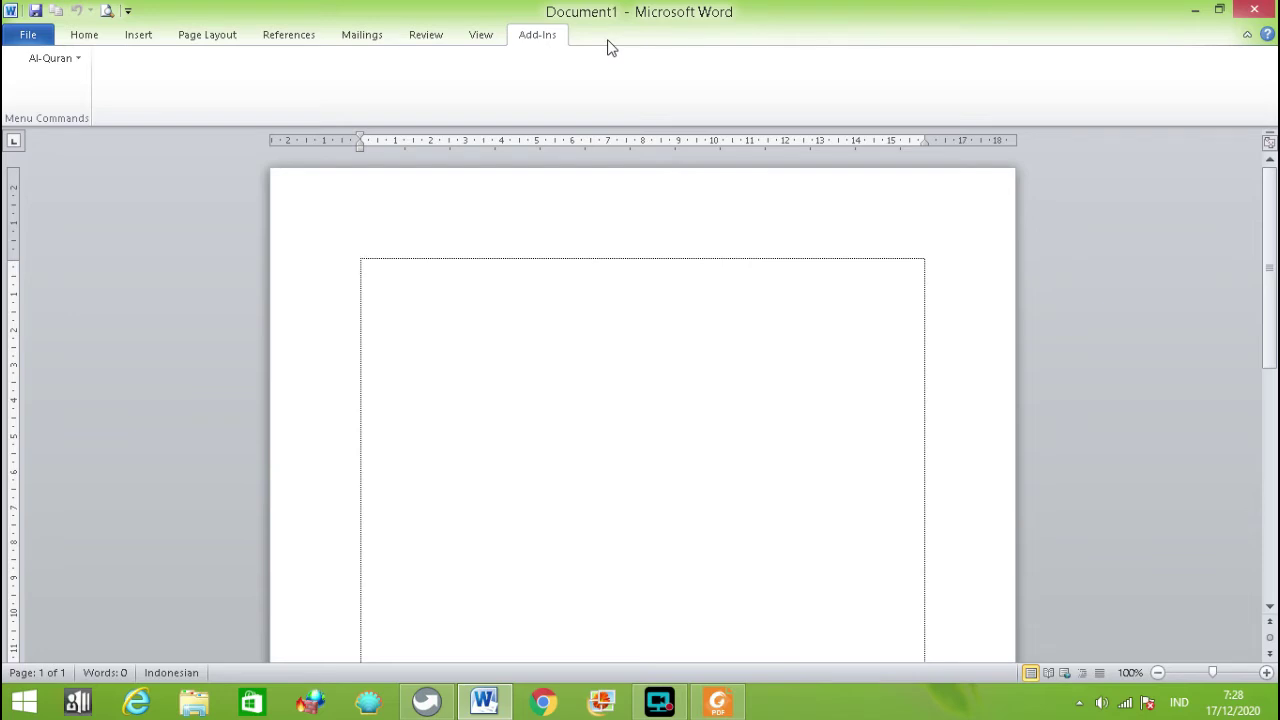
click(143, 38)
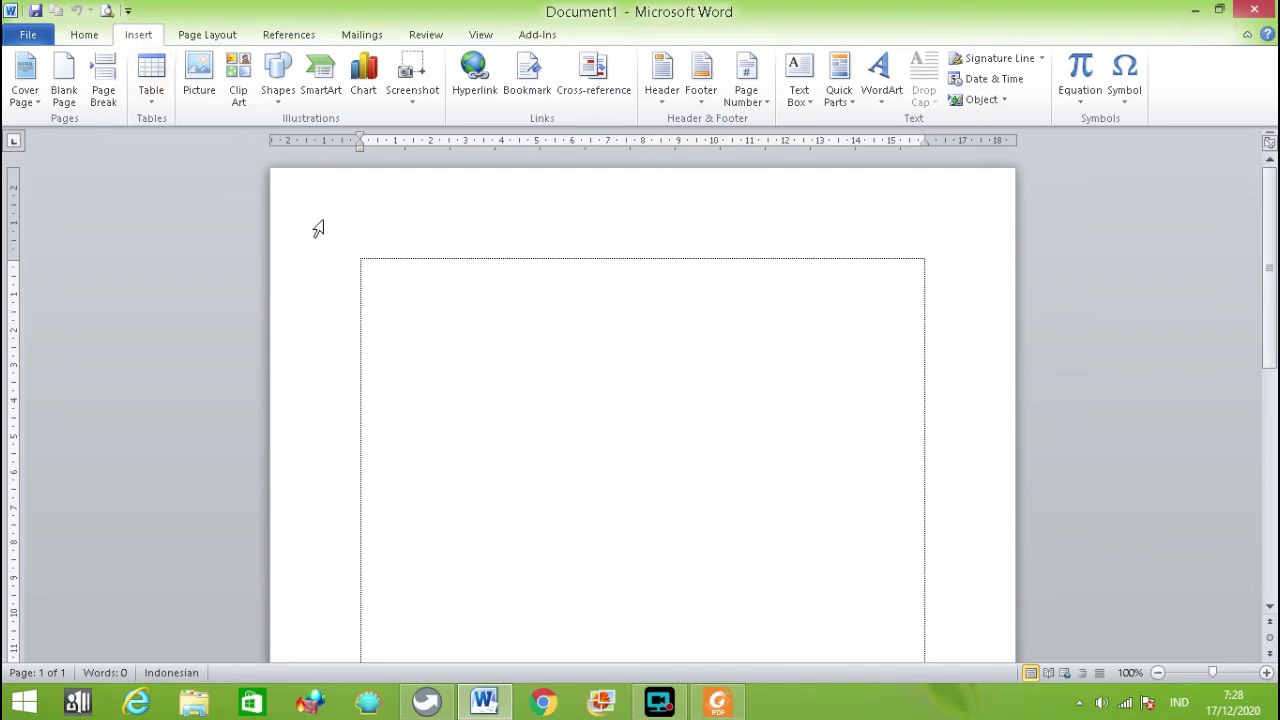
Insert the picture '3. Menimbang' from the 10 PHBS folder into the document
click(202, 77)
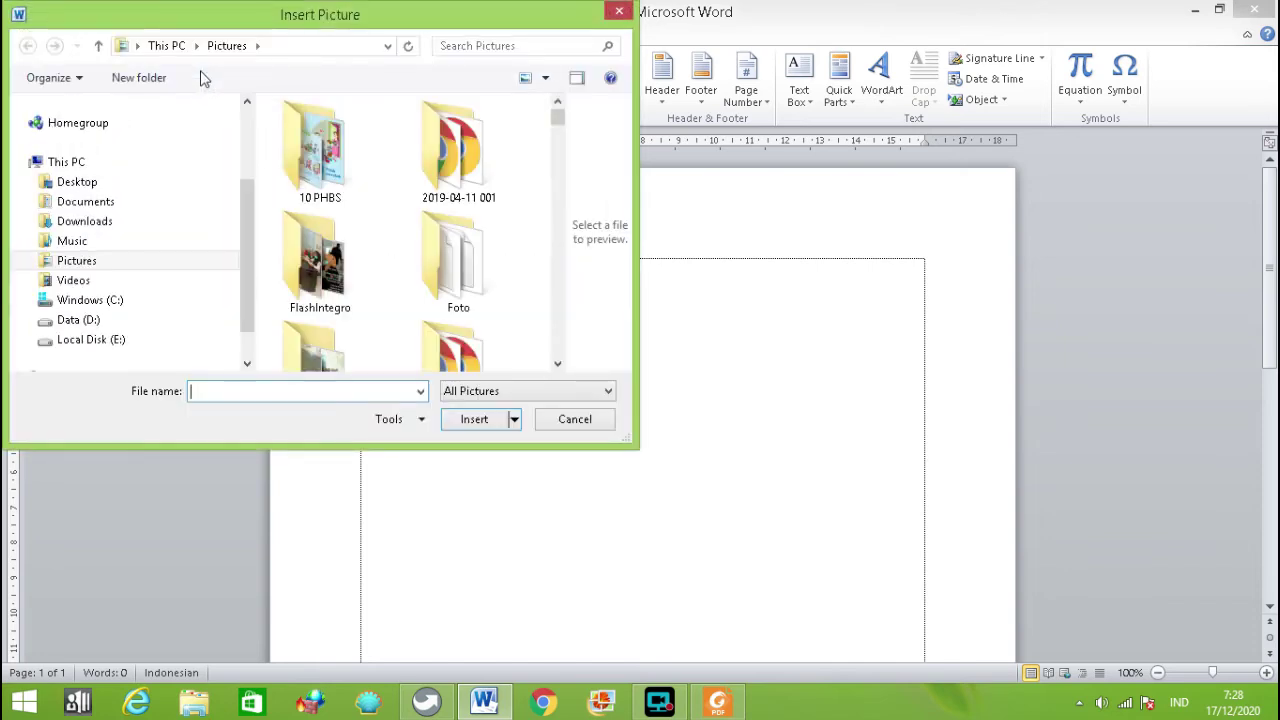
double_click(322, 163)
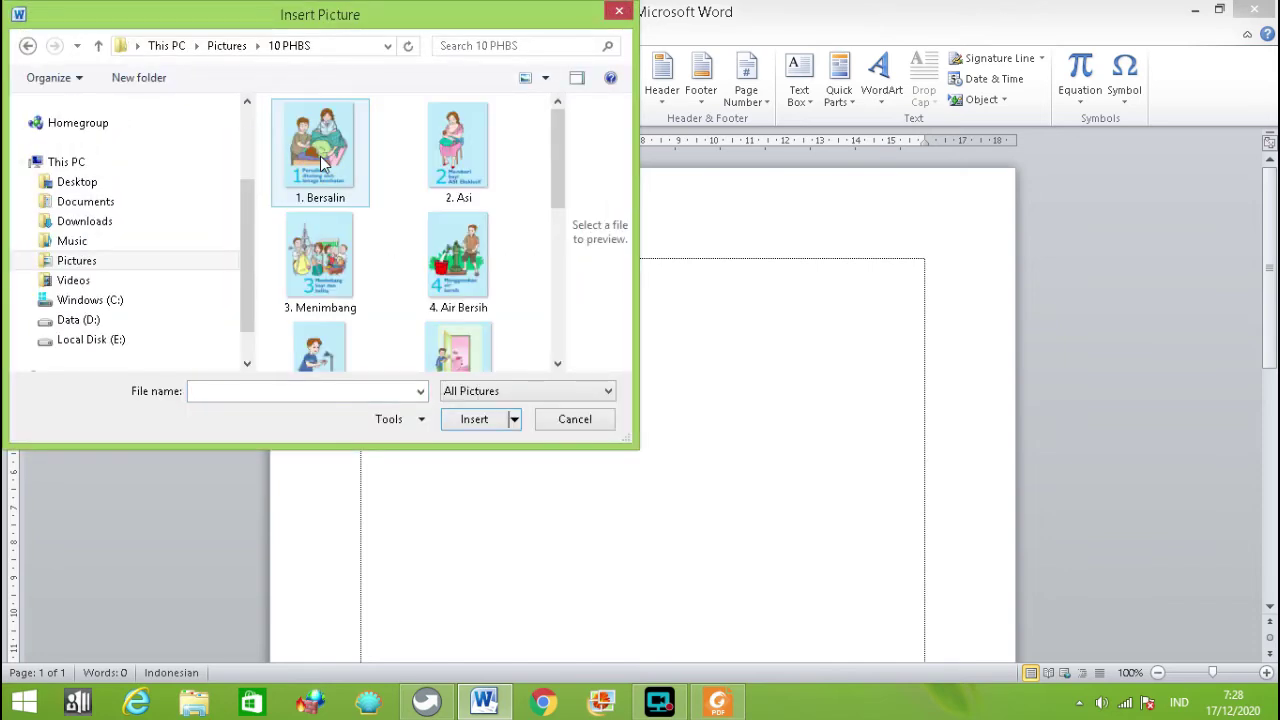
click(325, 277)
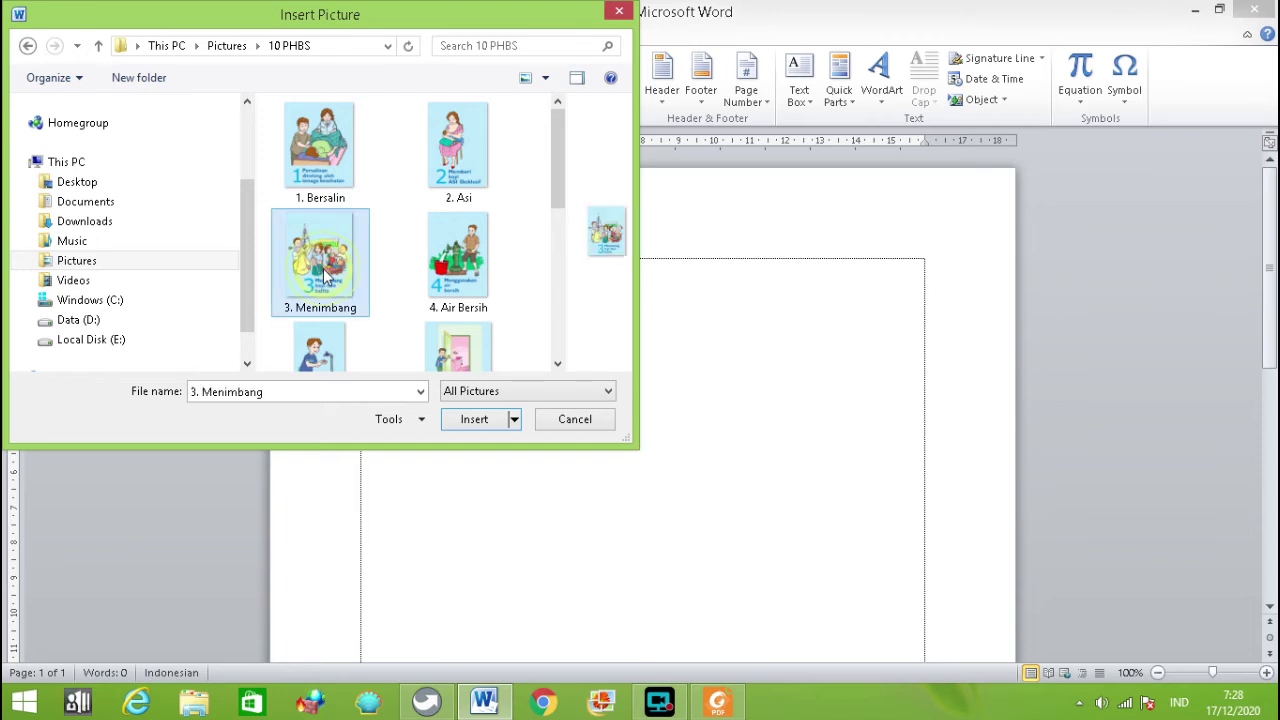
click(483, 425)
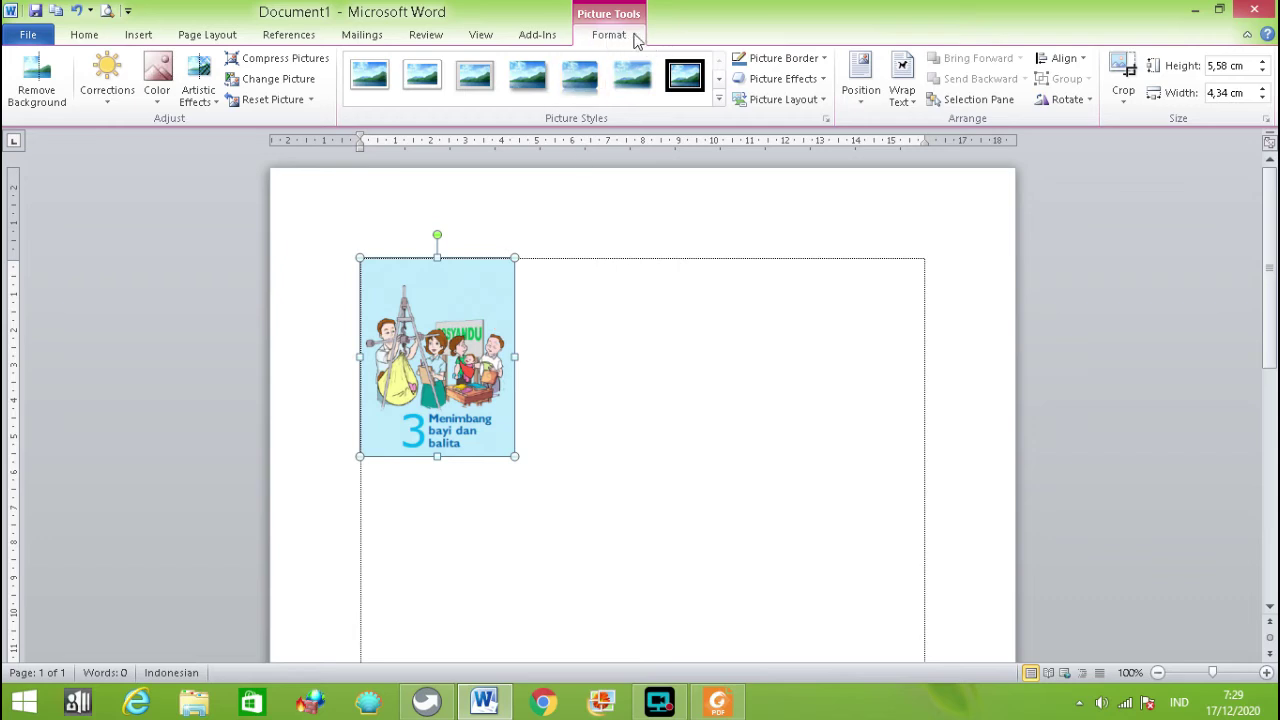
Add a blank line right after the Menimbang picture
click(543, 451)
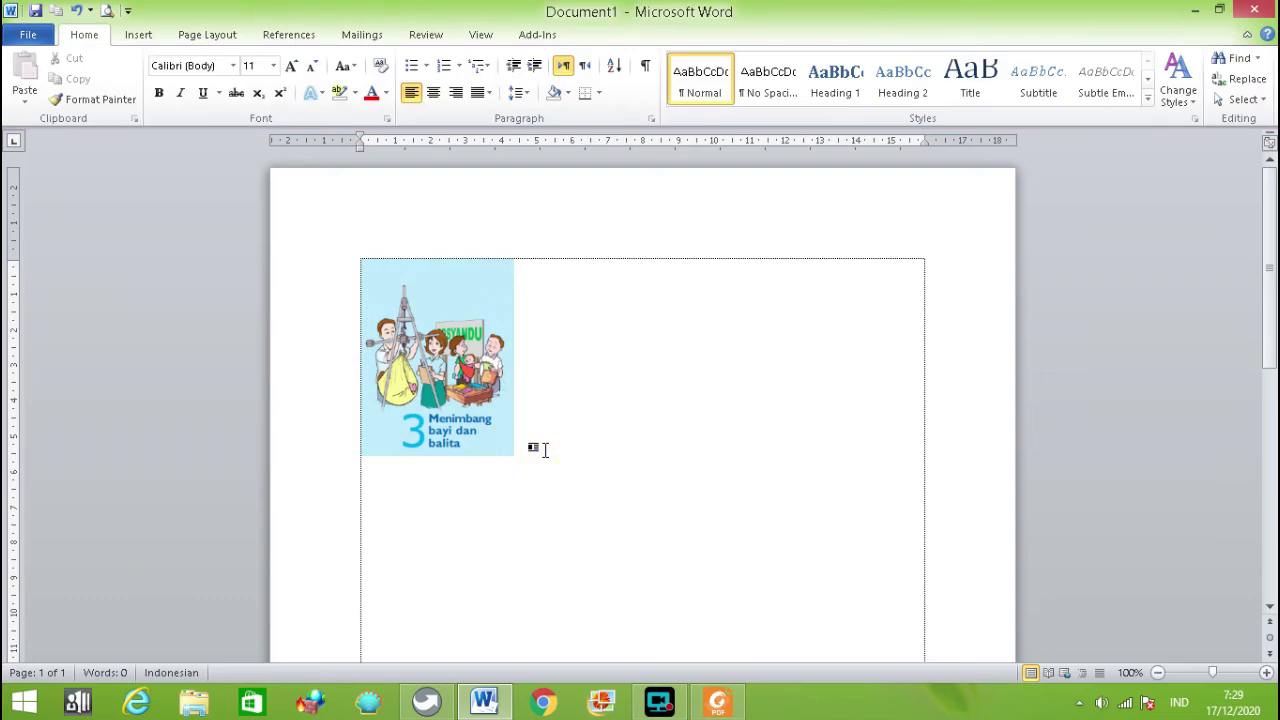
key(Return)
Insert a one-row, two-column table beneath the Menimbang picture
click(141, 37)
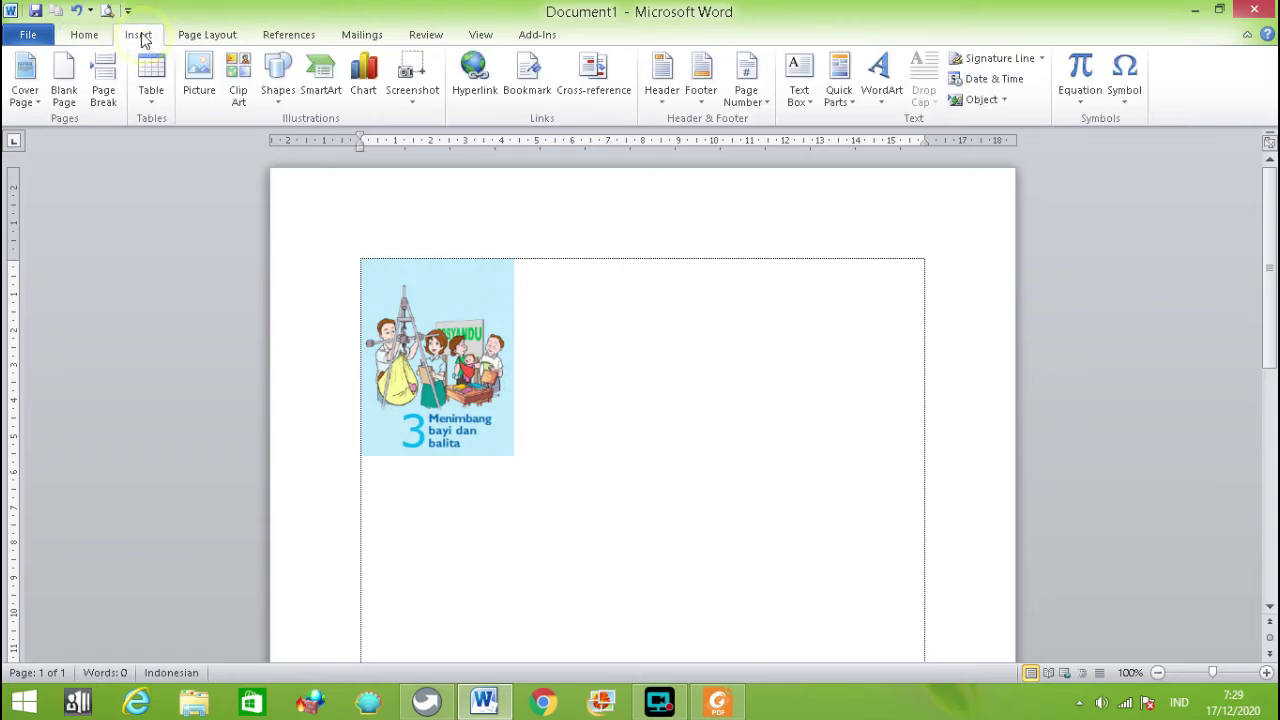
click(151, 100)
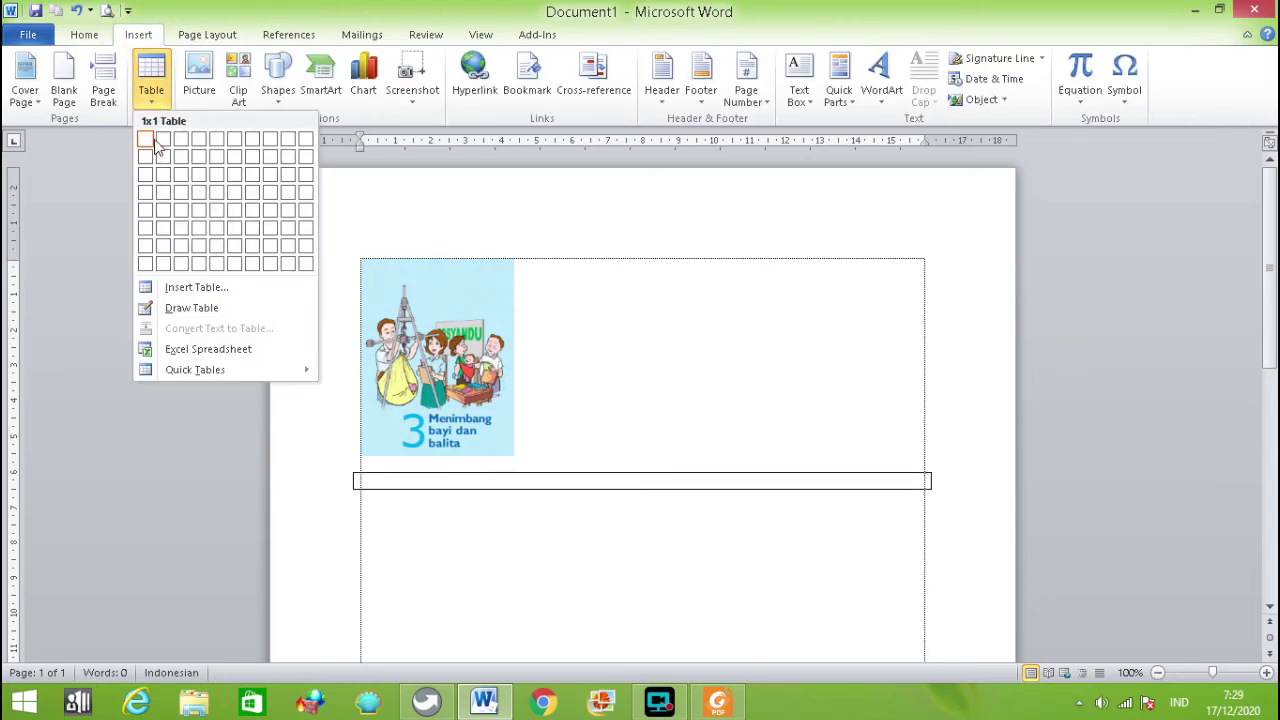
click(163, 158)
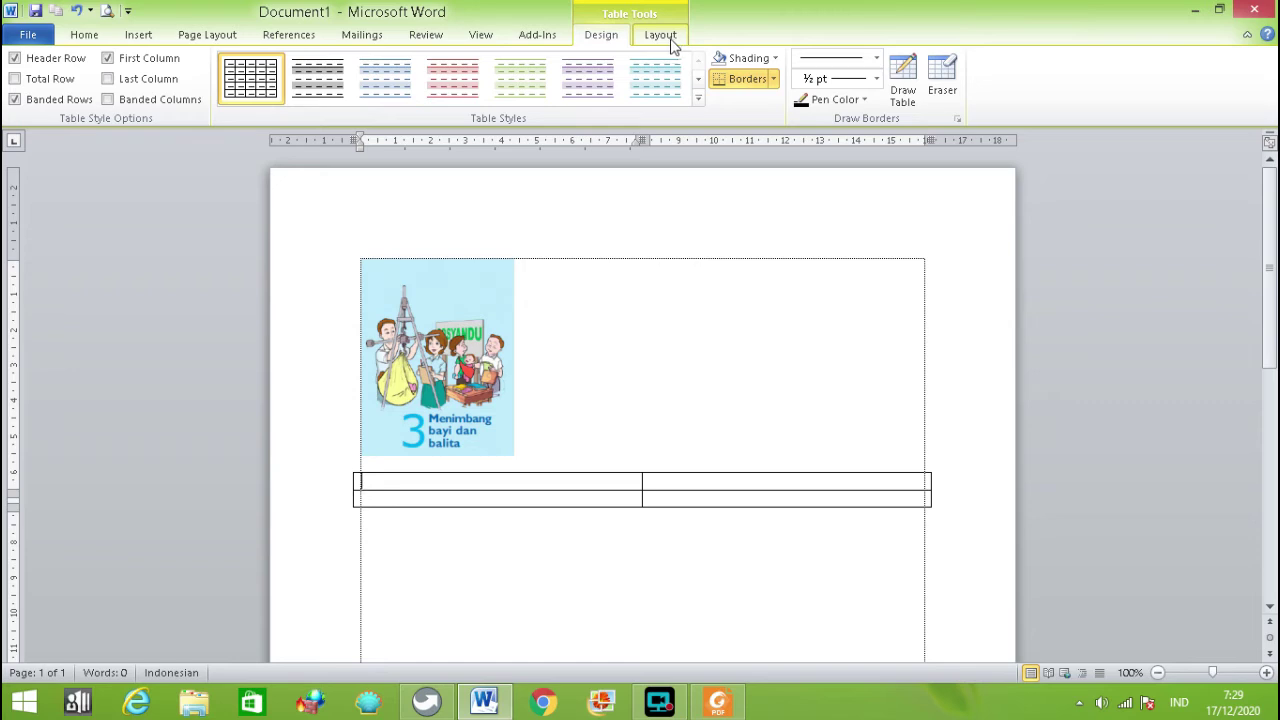
click(86, 36)
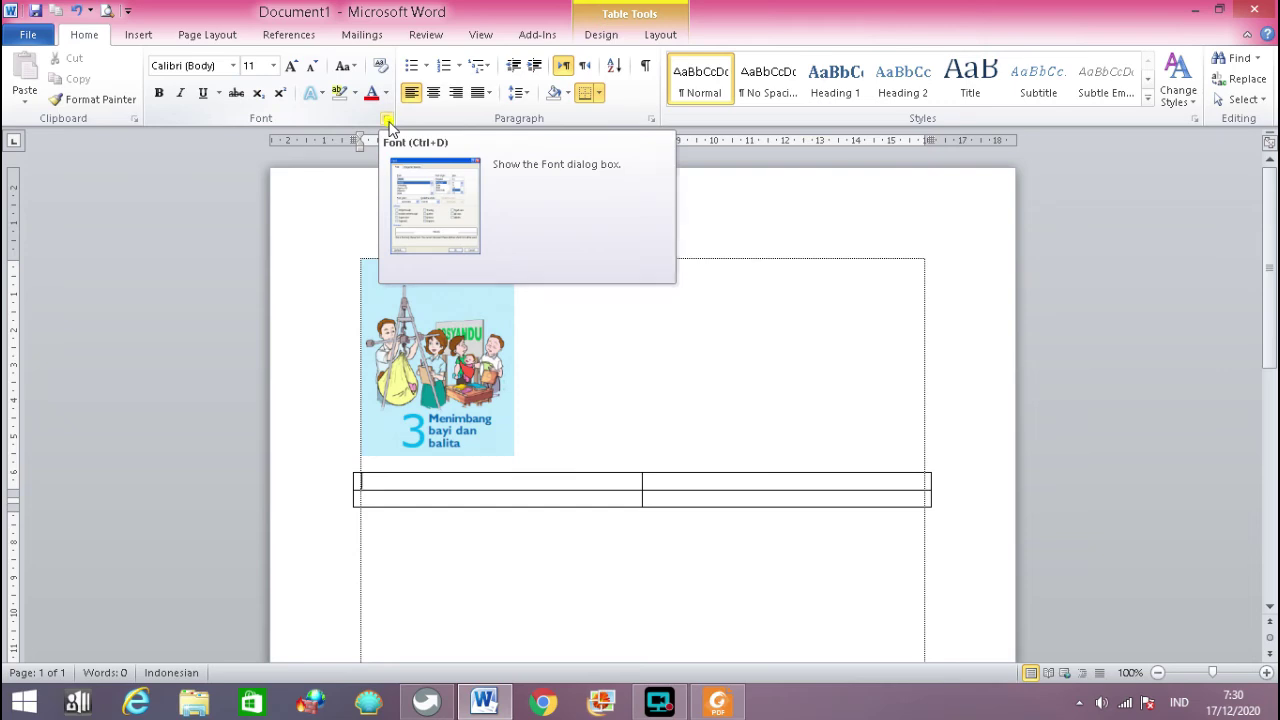
click(388, 122)
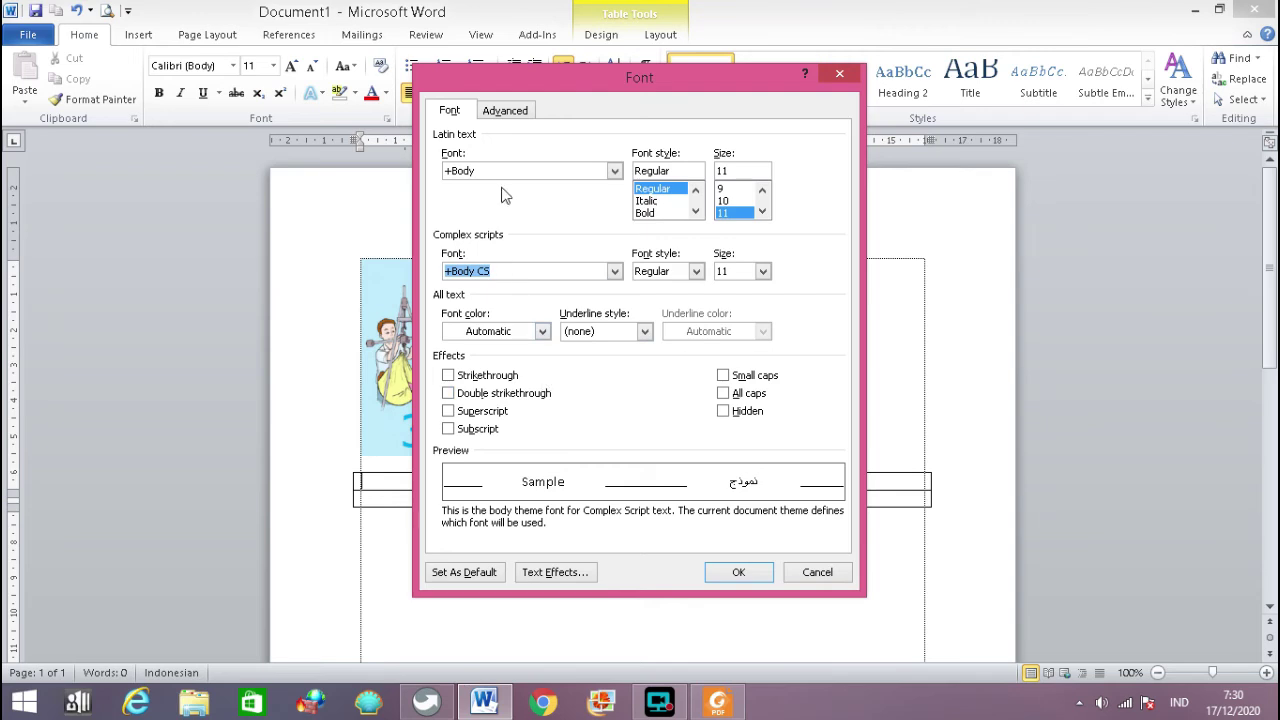
click(511, 114)
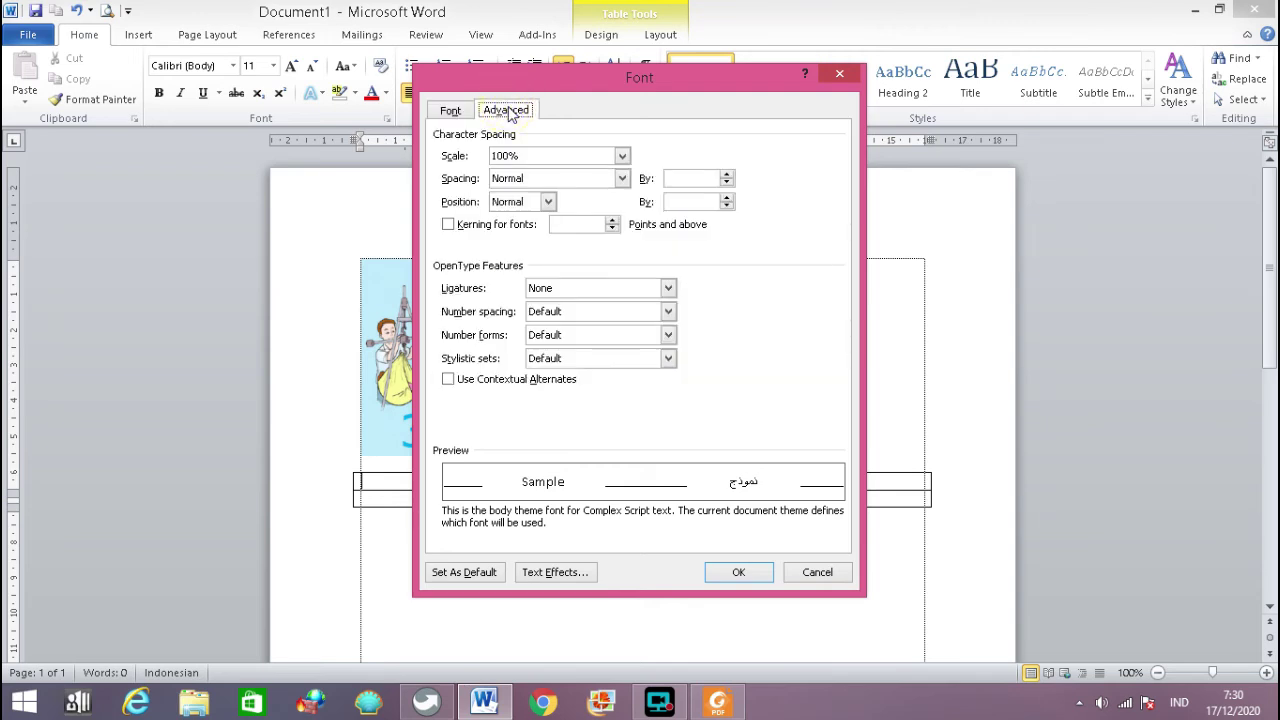
click(451, 110)
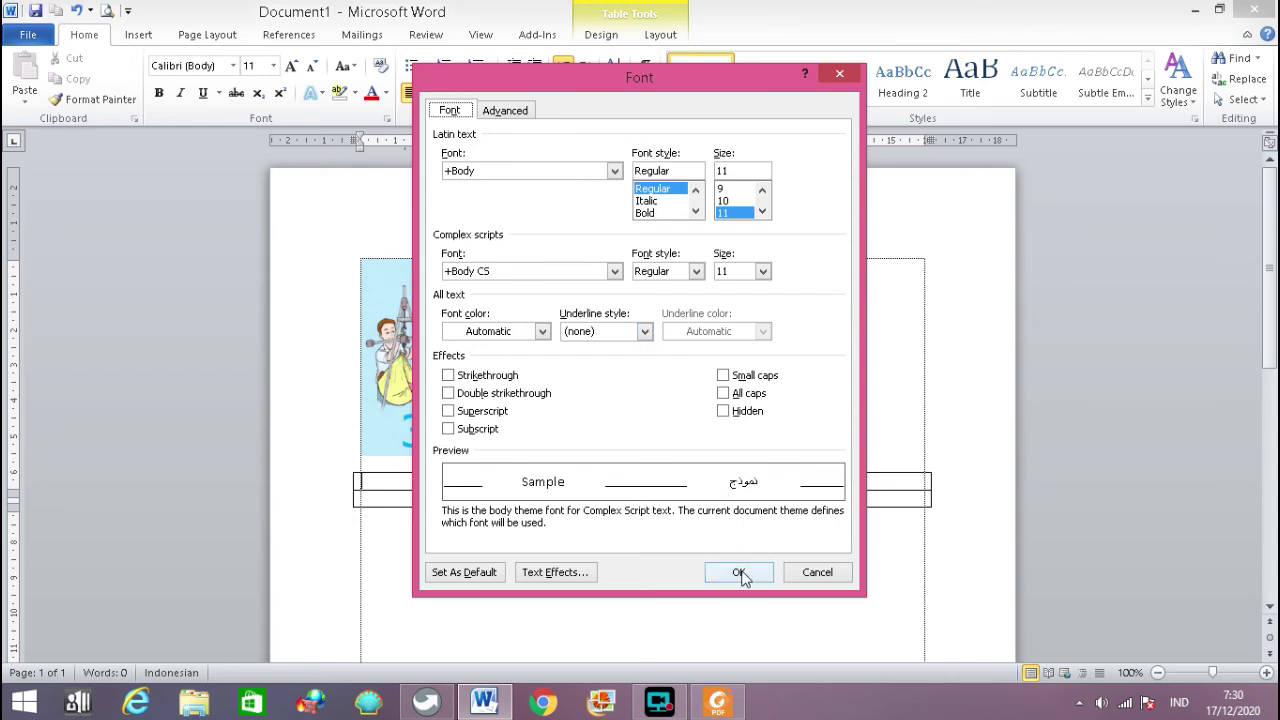
click(741, 578)
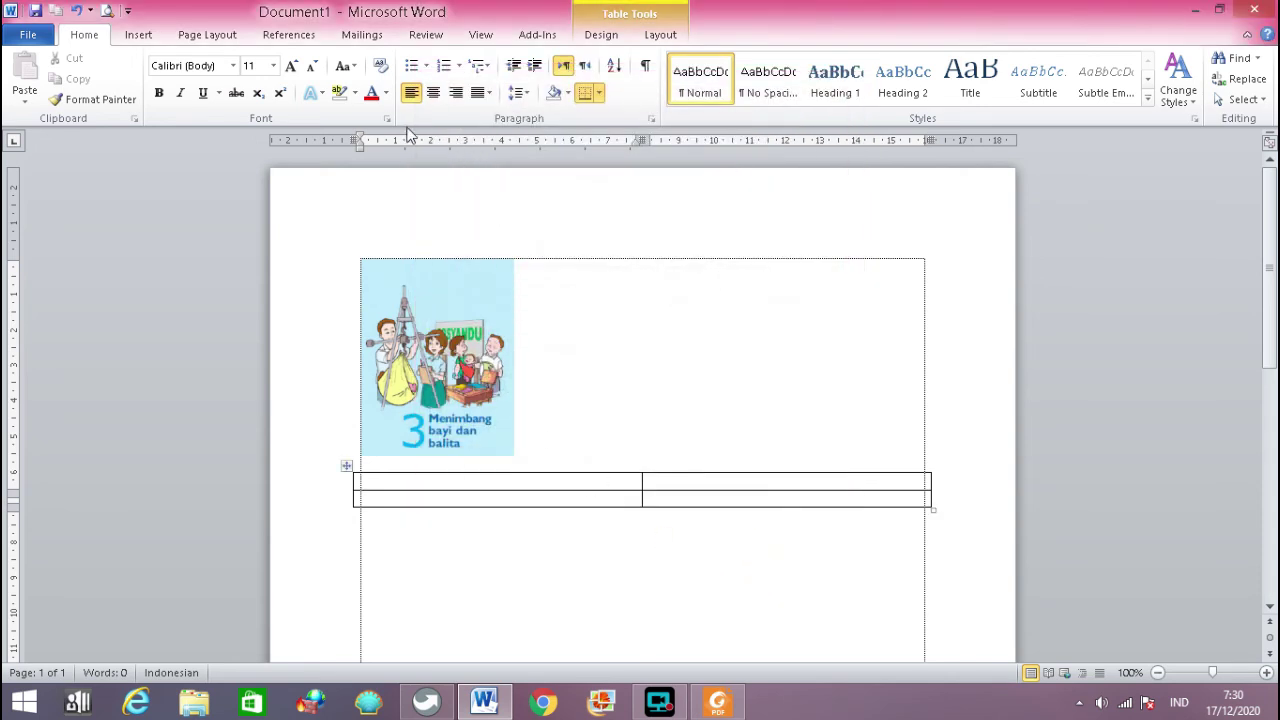
click(651, 119)
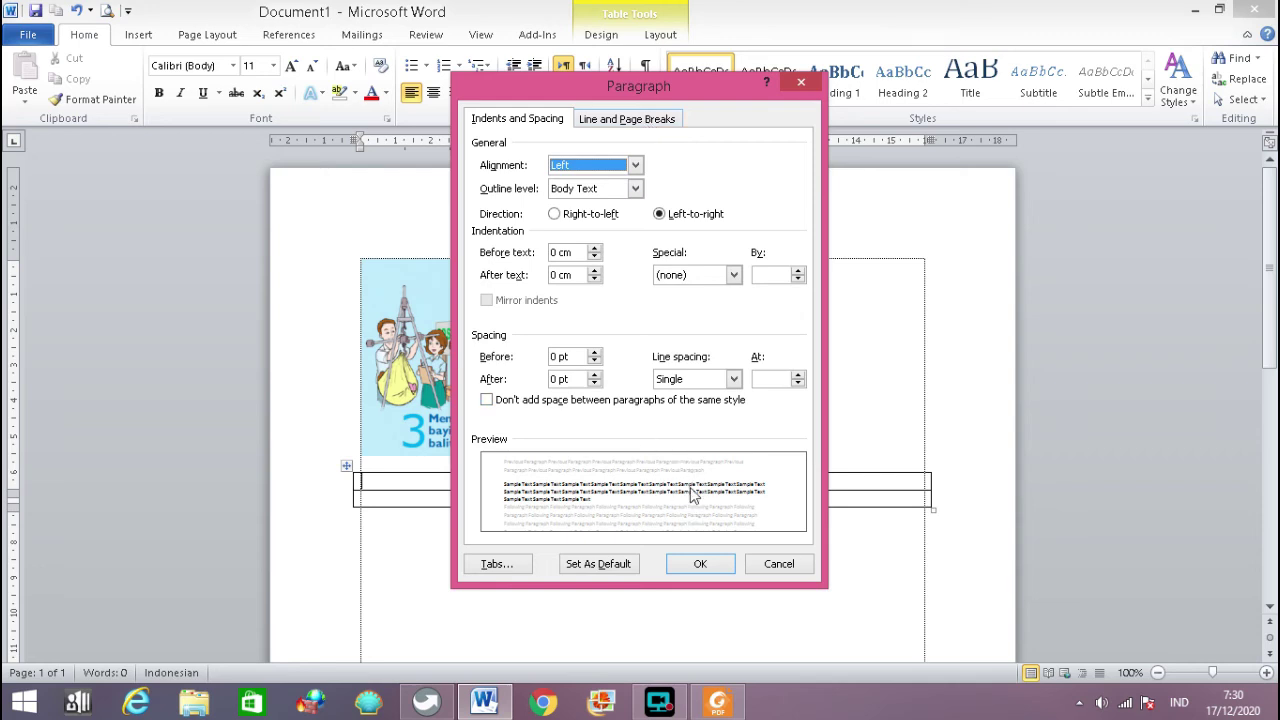
click(713, 564)
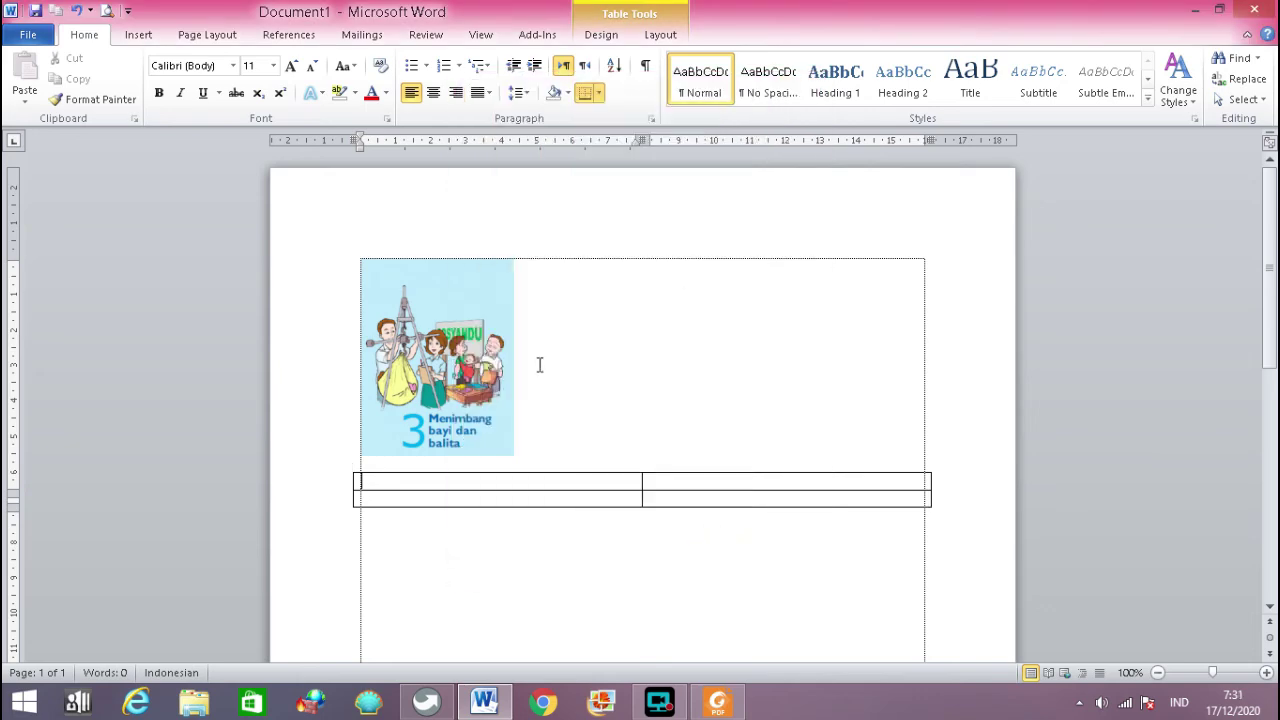